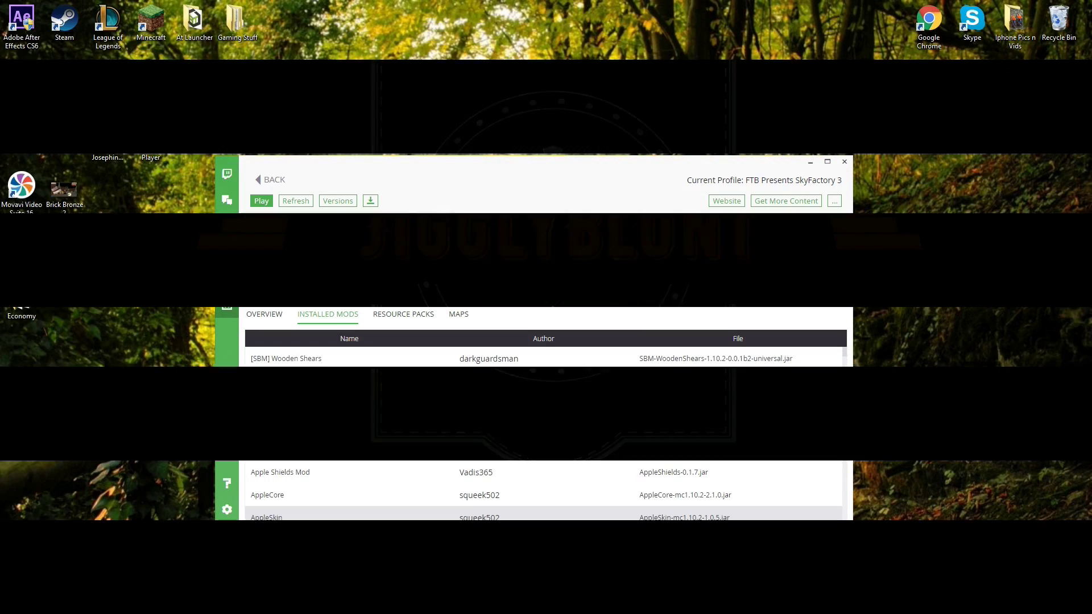
Bring the 'Twitch Client - Curse' page to the front in Chrome and scroll through it
{"action": "mouse_move", "coordinate": [44, 603]}
{"action": "left_click", "coordinate": [186, 537]}
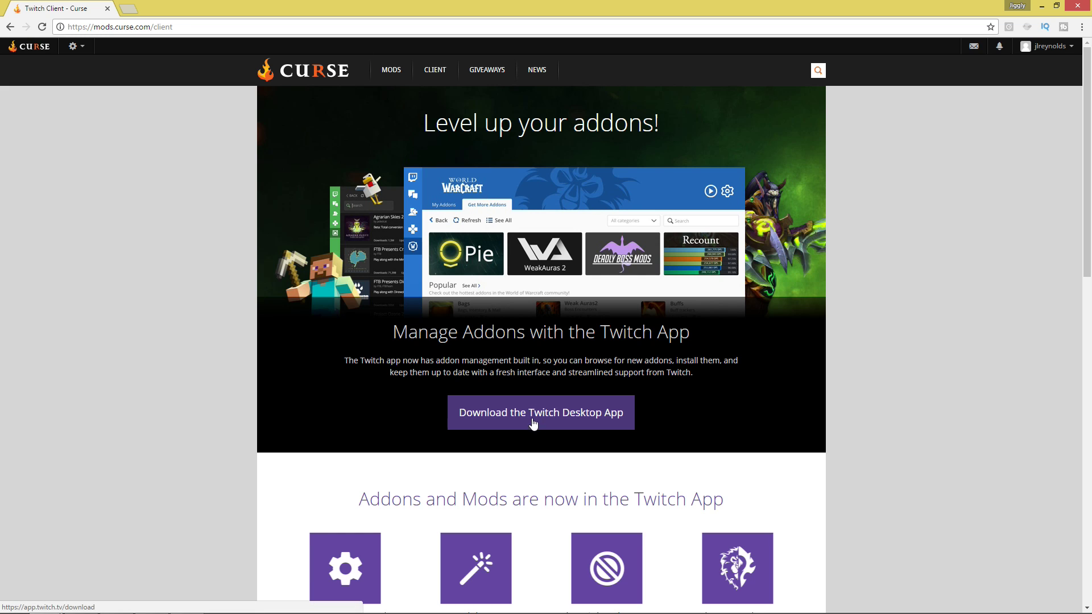
{"action": "scroll", "coordinate": [531, 424], "scroll_direction": "down", "scroll_amount": 1}
{"action": "scroll", "coordinate": [435, 334], "scroll_direction": "down", "scroll_amount": 2}
{"action": "scroll", "coordinate": [435, 334], "scroll_direction": "up", "scroll_amount": 3}
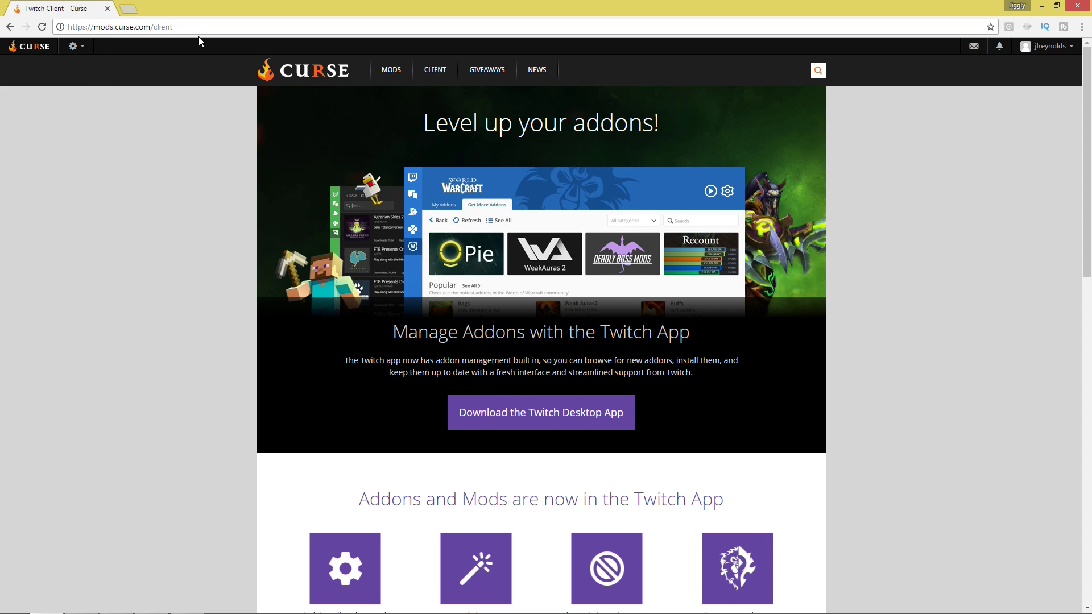
Close Chrome and leave SkyFactory 3's mod list for the Minecraft installed-modpacks page
{"action": "left_click", "coordinate": [1083, 11]}
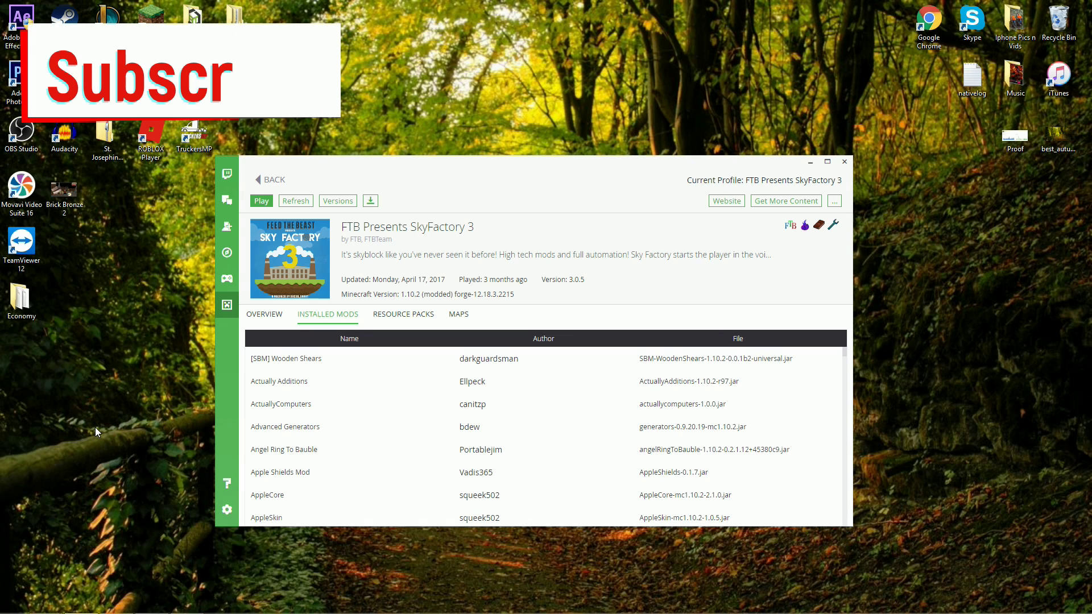
{"action": "left_click", "coordinate": [259, 180]}
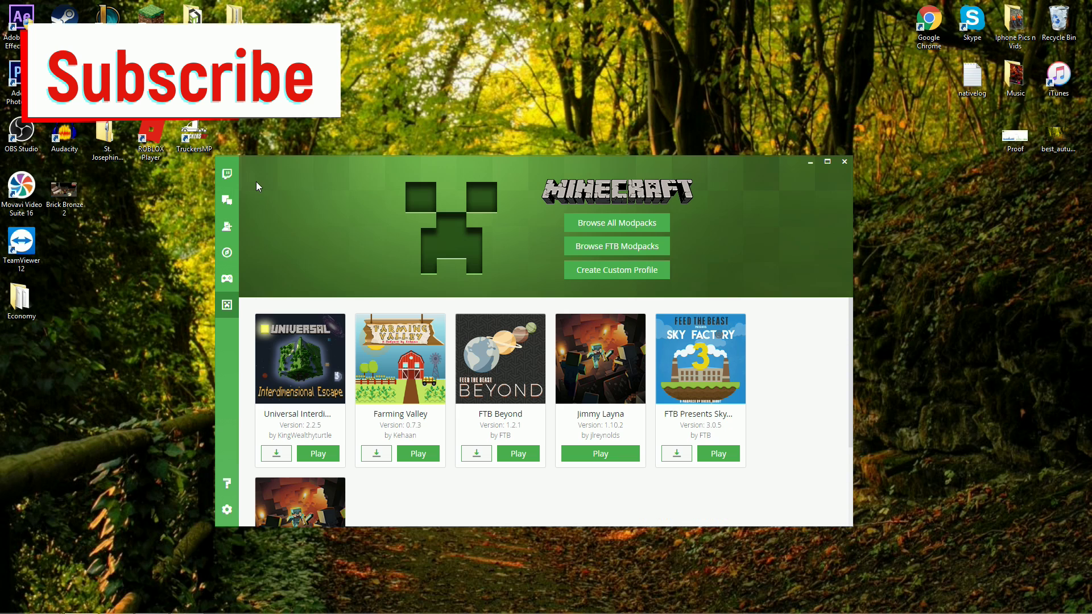
{"action": "left_click", "coordinate": [227, 278]}
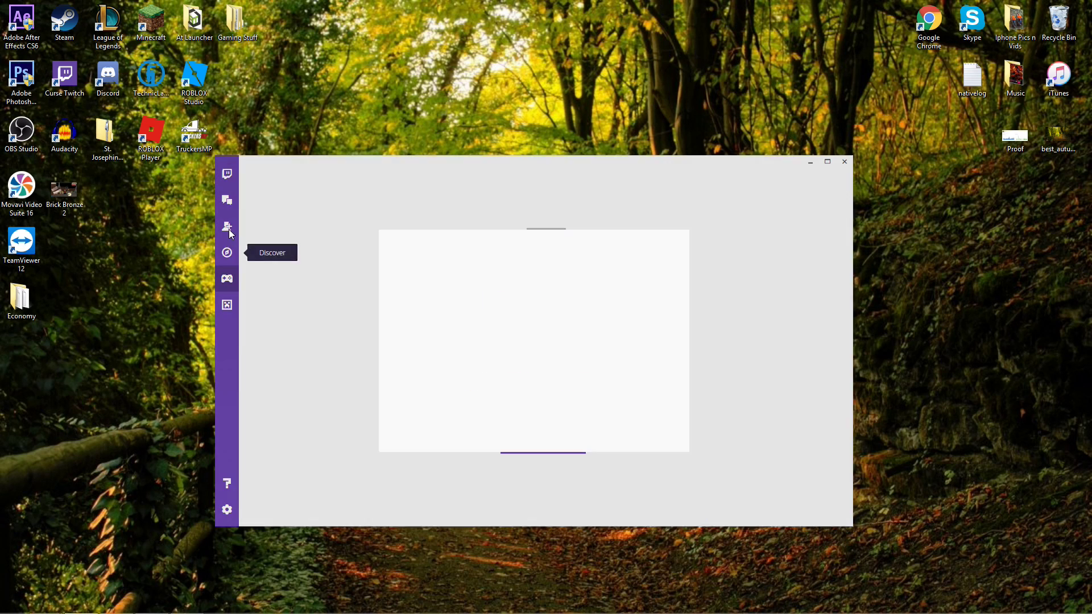
{"action": "left_click", "coordinate": [227, 308]}
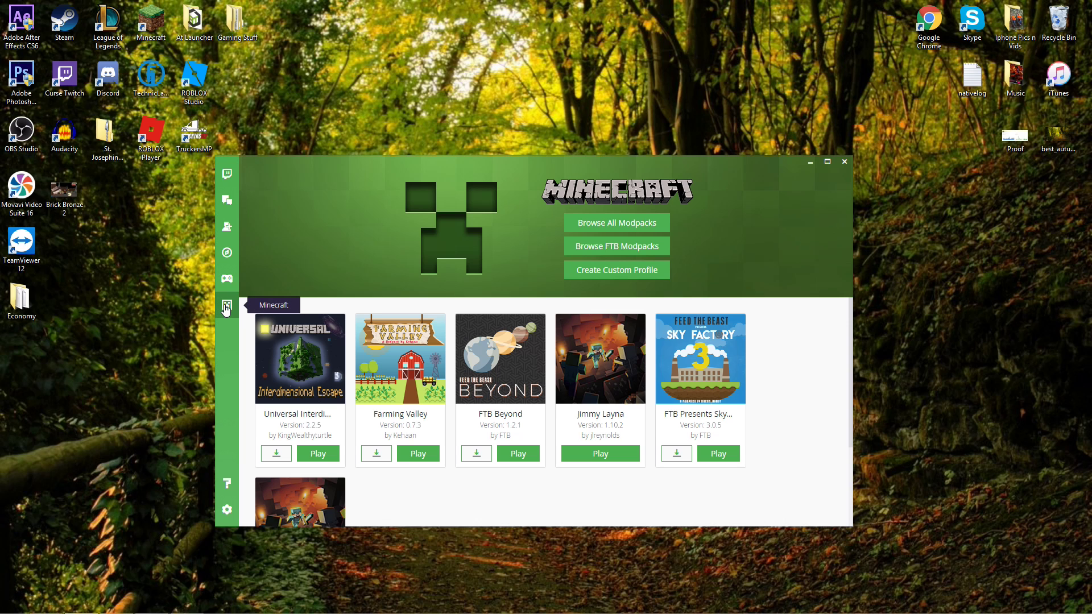
Search all modpacks for 'ftb' and open the FTB Presents SkyFactory 3 page
{"action": "left_click", "coordinate": [601, 225]}
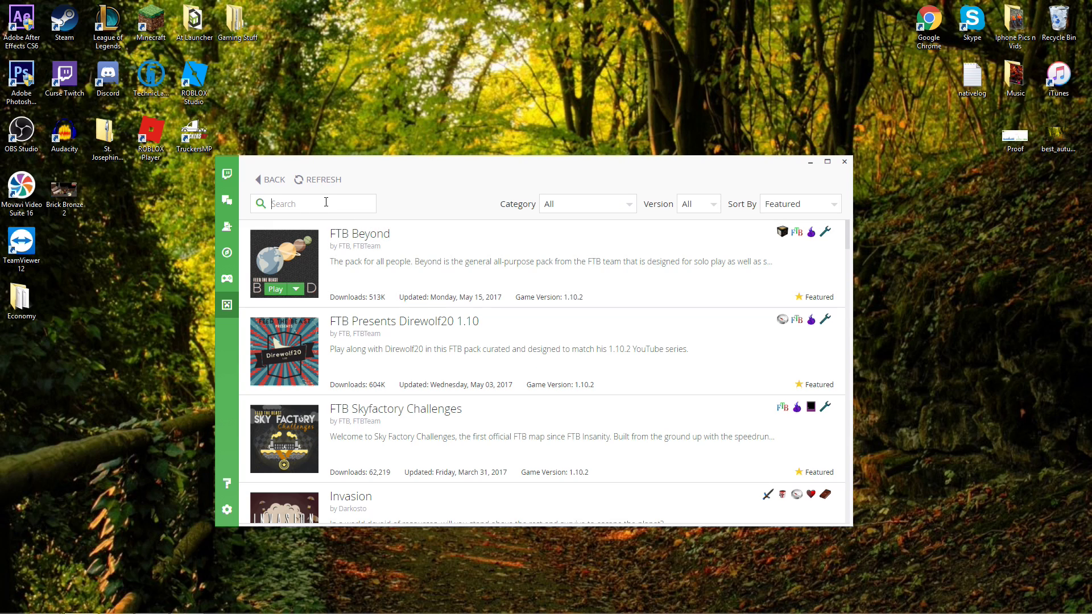
{"action": "scroll", "coordinate": [385, 341], "scroll_direction": "down", "scroll_amount": 3}
{"action": "scroll", "coordinate": [386, 361], "scroll_direction": "up", "scroll_amount": 3}
{"action": "left_click", "coordinate": [313, 210]}
{"action": "type", "text": "ftb prese"}
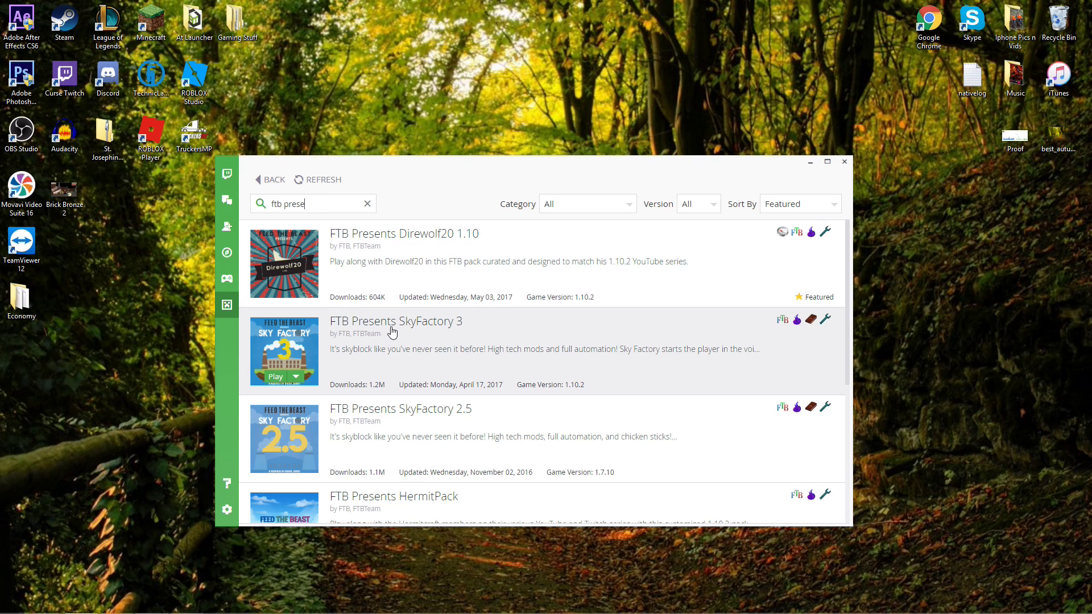
{"action": "left_click", "coordinate": [498, 337]}
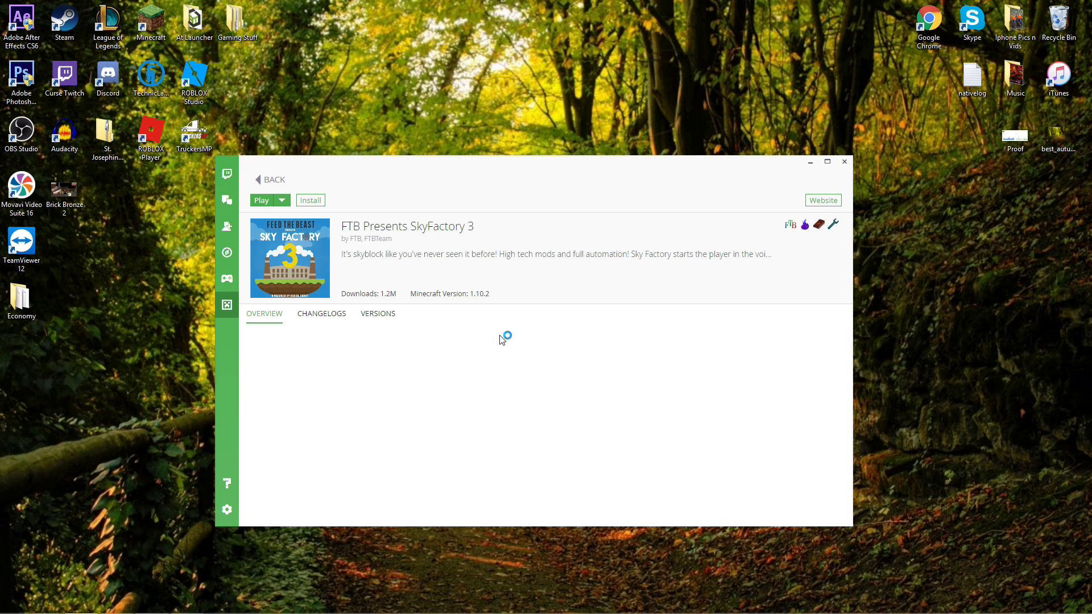
Install FTB Presents SkyFactory 3, then follow its install card on the Minecraft modpacks page
{"action": "left_click", "coordinate": [317, 204]}
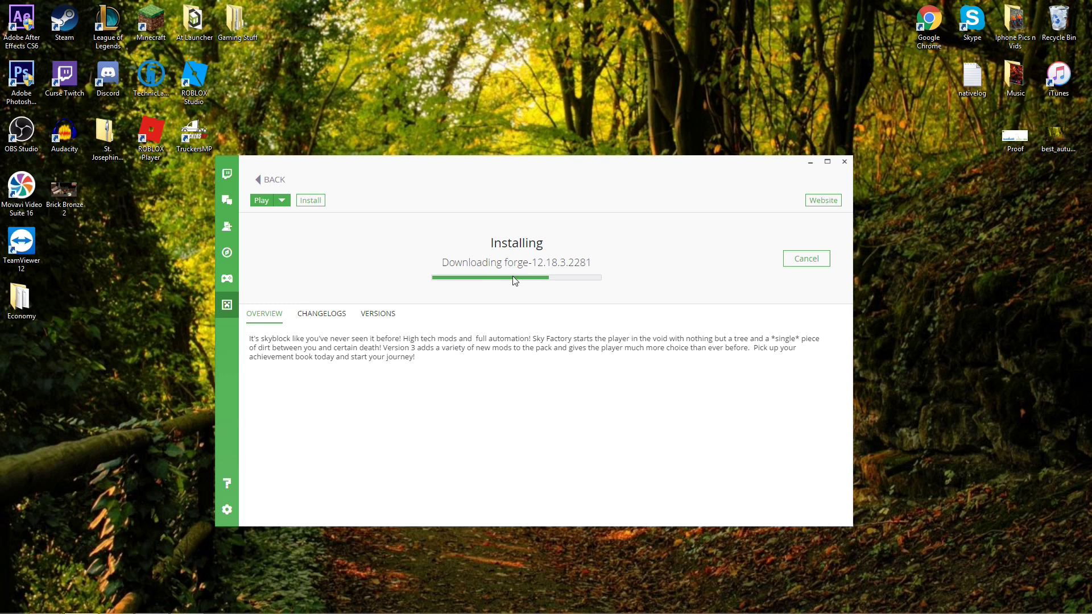
{"action": "left_click", "coordinate": [226, 309]}
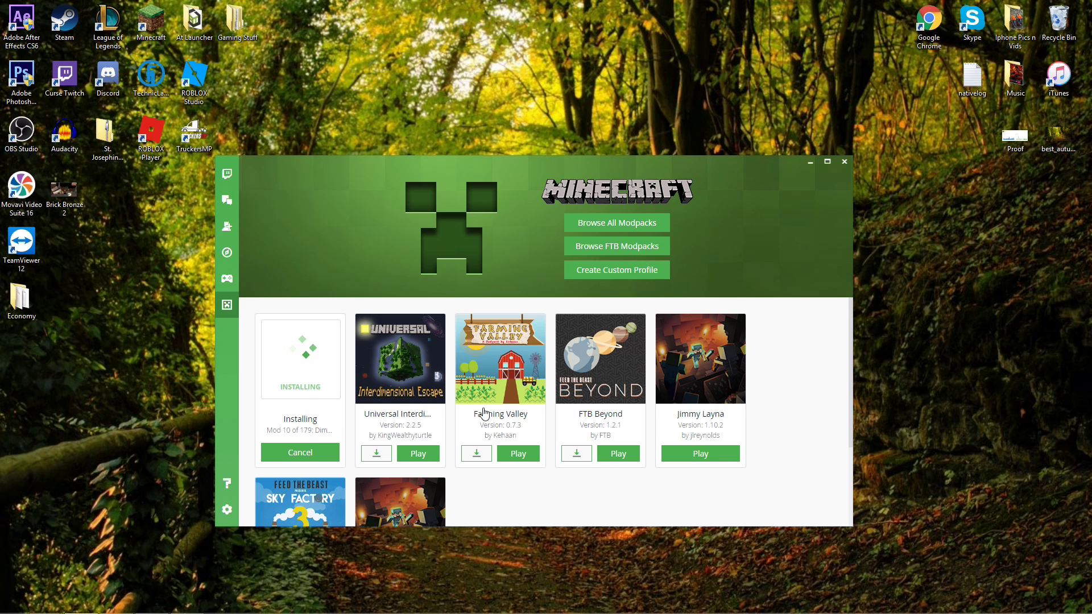
{"action": "scroll", "coordinate": [455, 414], "scroll_direction": "down", "scroll_amount": 3}
{"action": "scroll", "coordinate": [449, 413], "scroll_direction": "up", "scroll_amount": 3}
{"action": "left_click", "coordinate": [226, 509]}
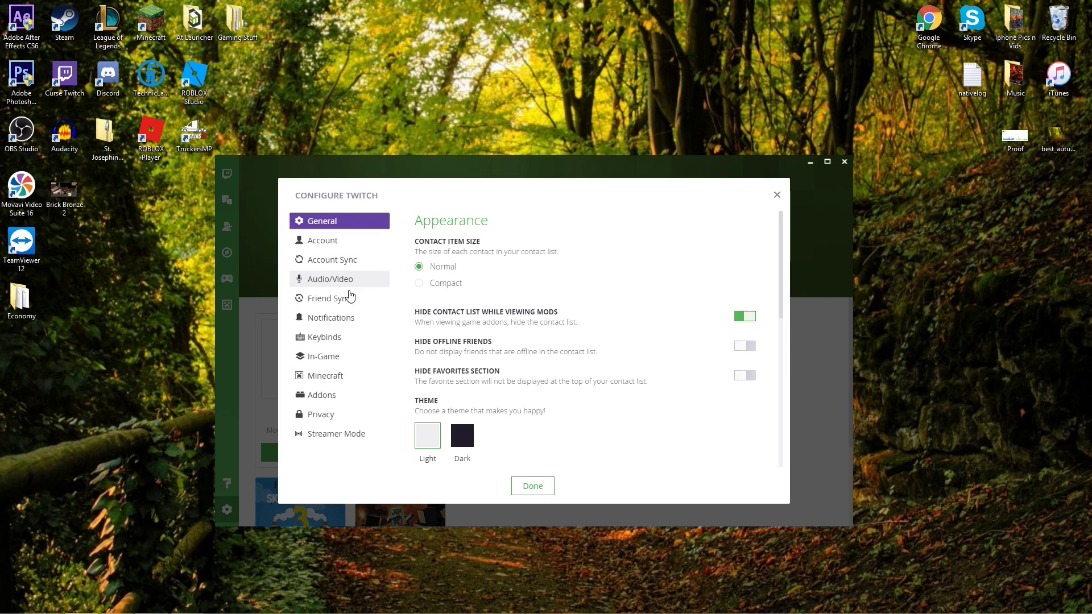
{"action": "left_click", "coordinate": [334, 383]}
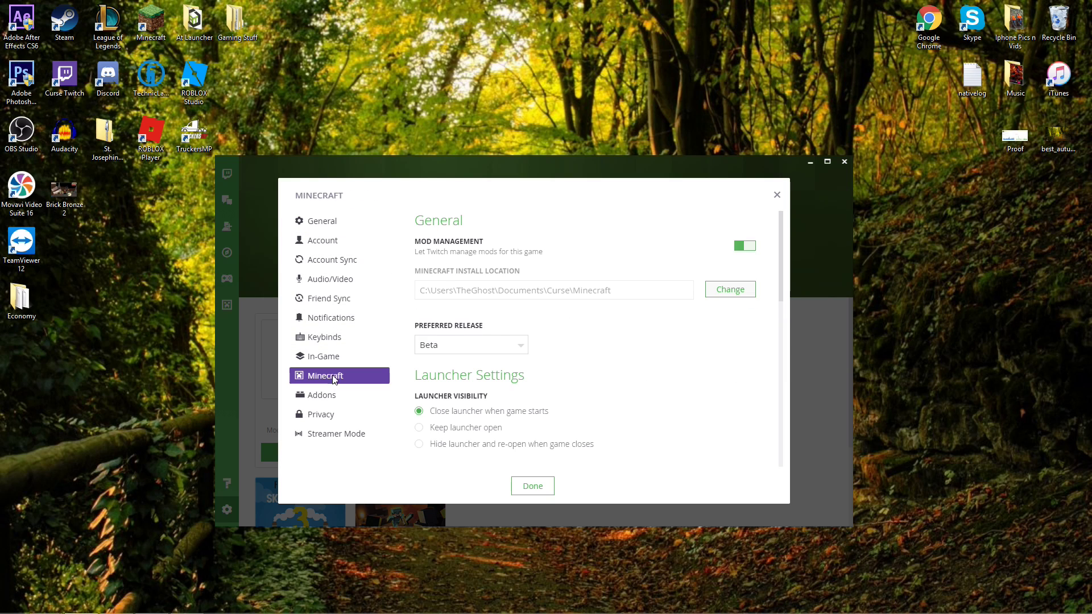
{"action": "scroll", "coordinate": [586, 338], "scroll_direction": "down", "scroll_amount": 3}
{"action": "scroll", "coordinate": [587, 339], "scroll_direction": "down", "scroll_amount": 5}
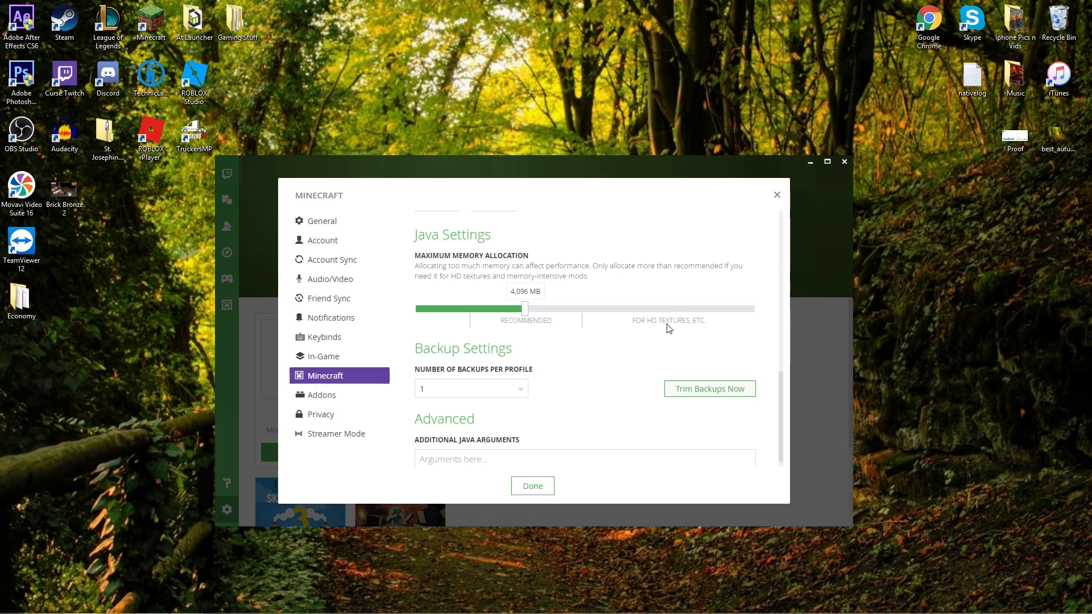
{"action": "left_click", "coordinate": [674, 310]}
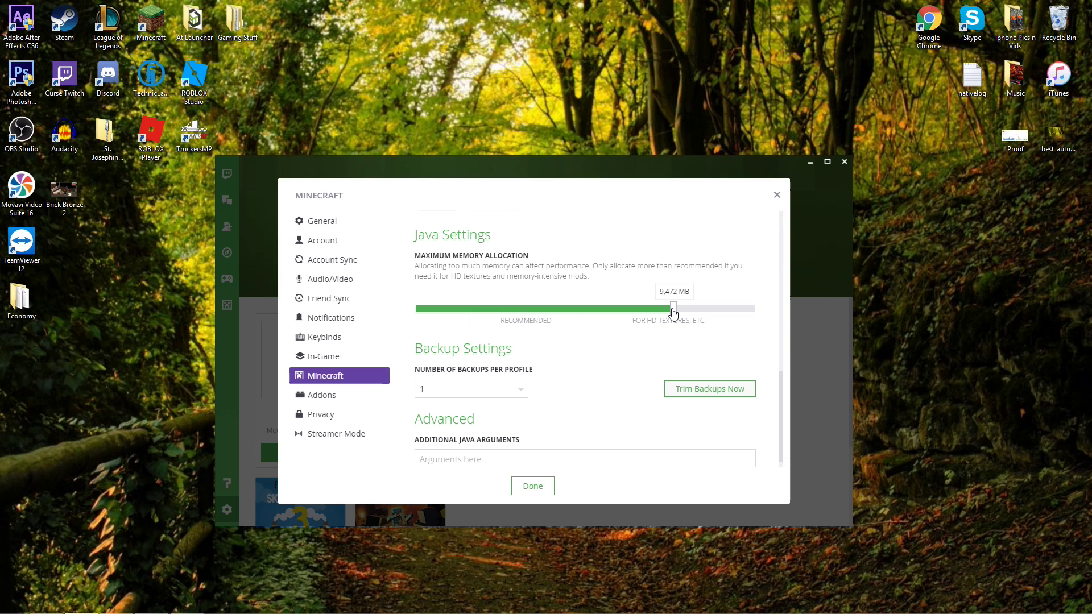
{"action": "left_click", "coordinate": [525, 311]}
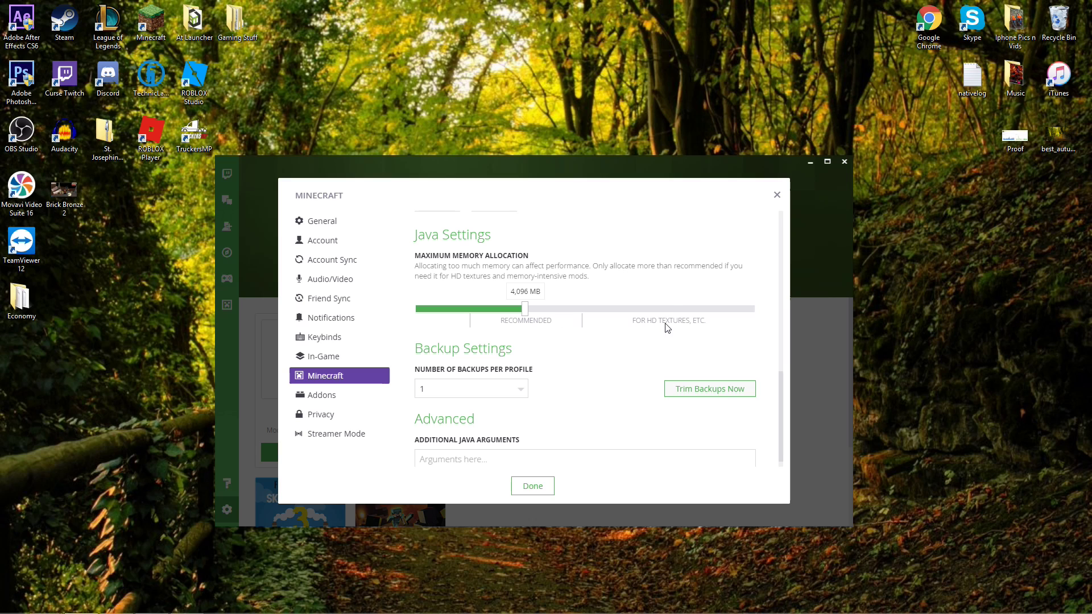
{"action": "left_click", "coordinate": [611, 311]}
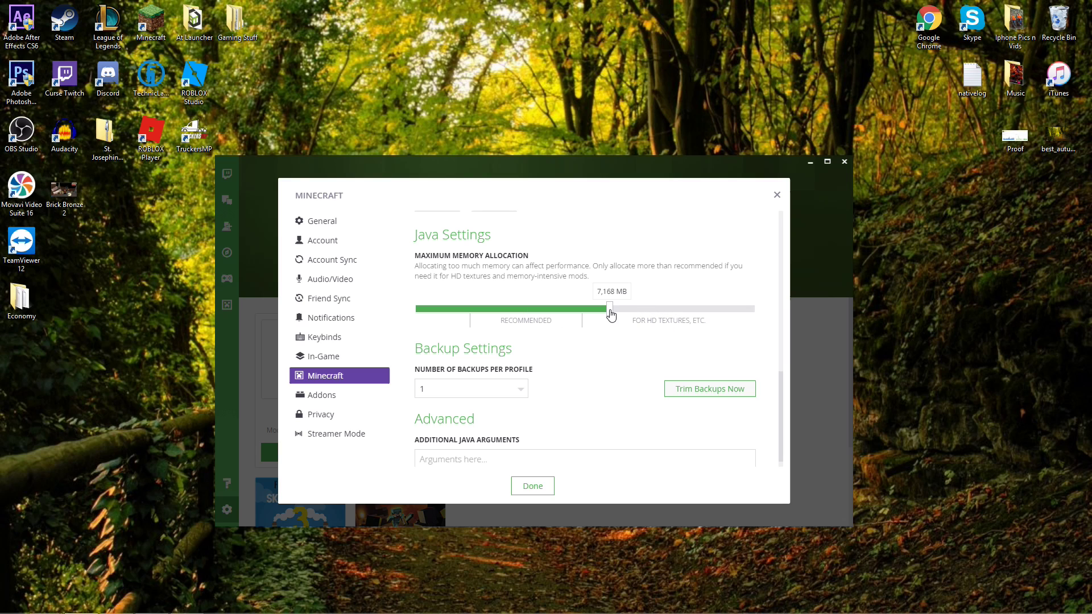
{"action": "left_click", "coordinate": [585, 317]}
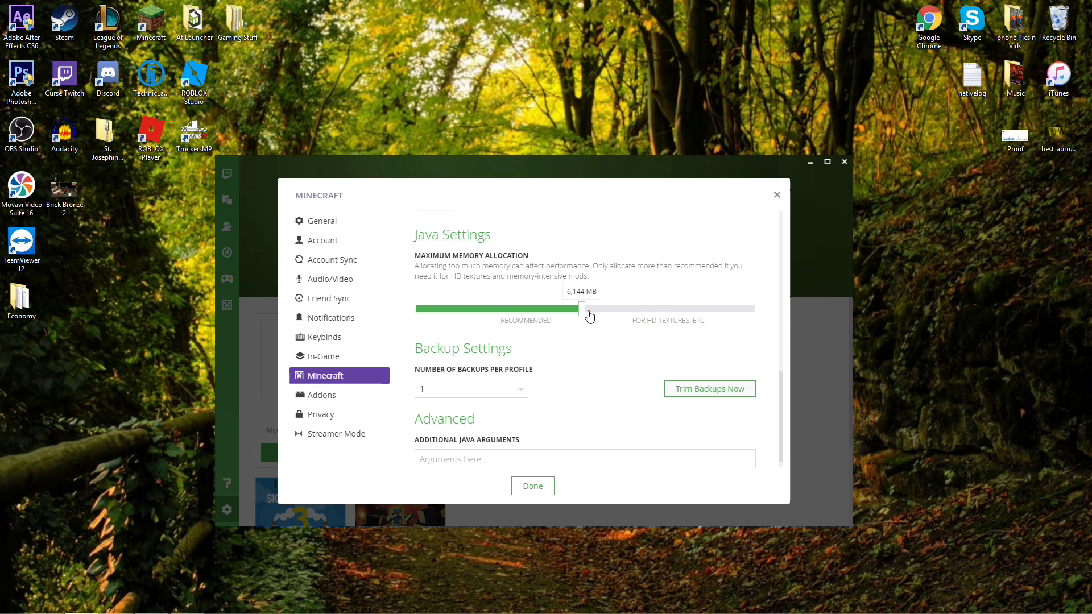
{"action": "left_click_drag", "start_coordinate": [529, 314], "coordinate": [524, 314]}
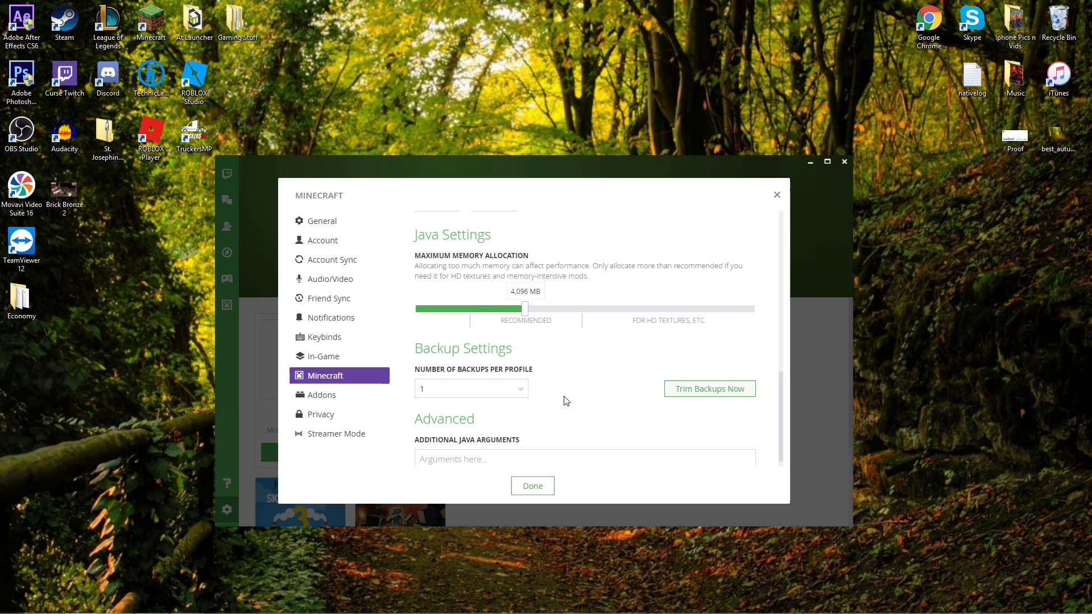
{"action": "scroll", "coordinate": [566, 401], "scroll_direction": "down", "scroll_amount": 1}
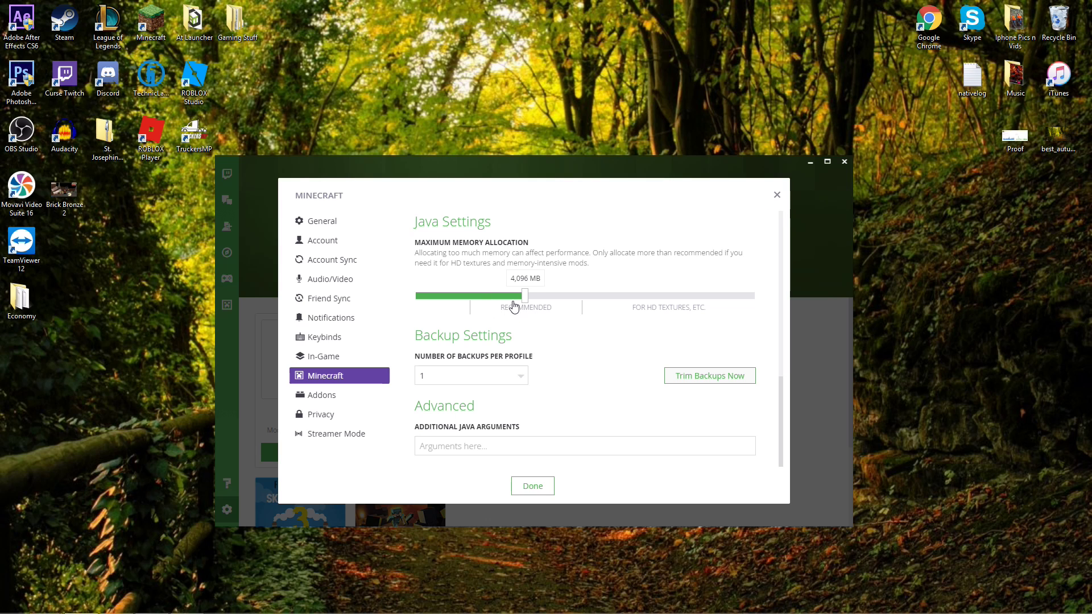
{"action": "left_click", "coordinate": [777, 195]}
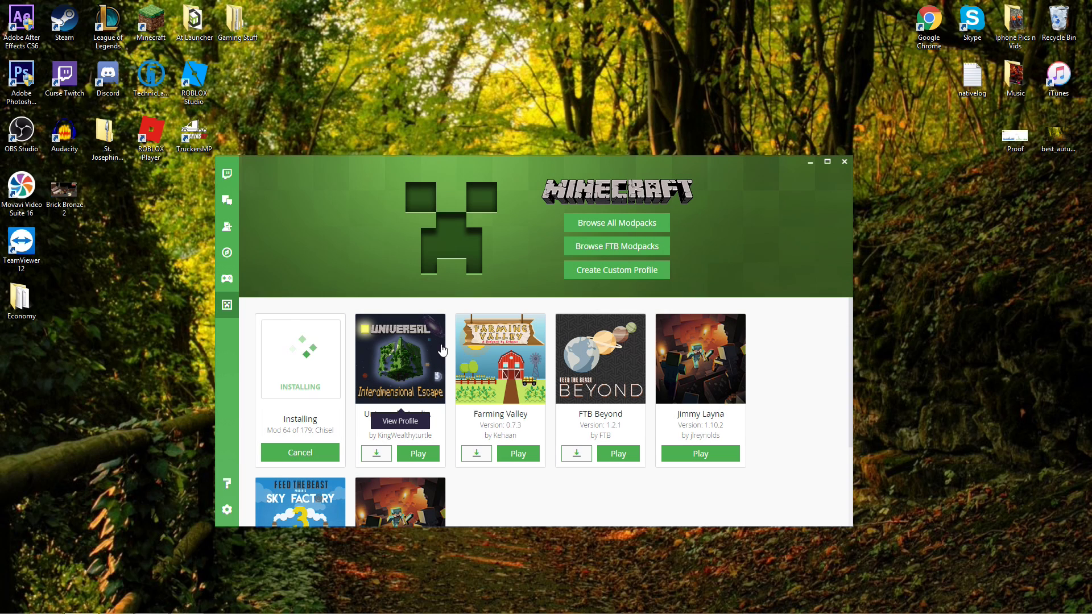
Open the FTB Presents SkyFactory 3 profile and press Play to bring up Minecraft Launcher
{"action": "scroll", "coordinate": [309, 408], "scroll_direction": "down", "scroll_amount": 2}
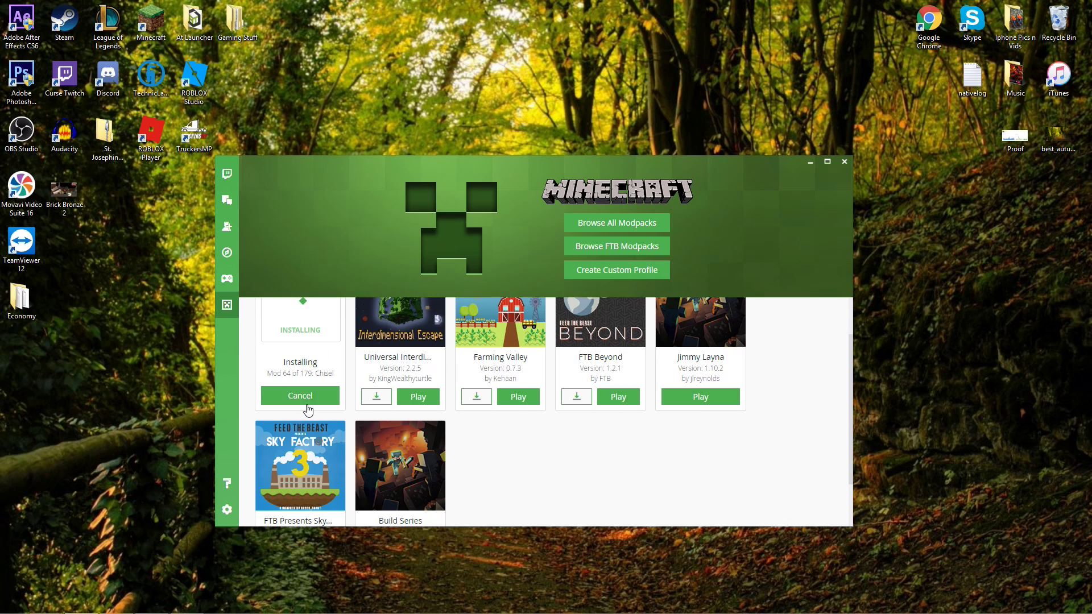
{"action": "scroll", "coordinate": [328, 330], "scroll_direction": "up", "scroll_amount": 2}
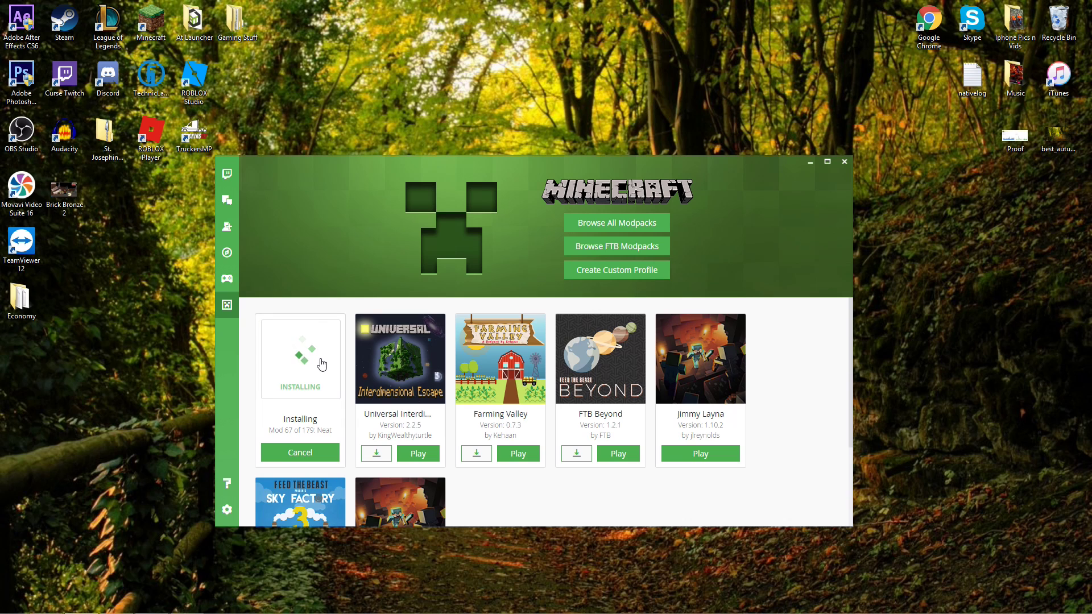
{"action": "scroll", "coordinate": [314, 365], "scroll_direction": "down", "scroll_amount": 2}
{"action": "left_click", "coordinate": [319, 420]}
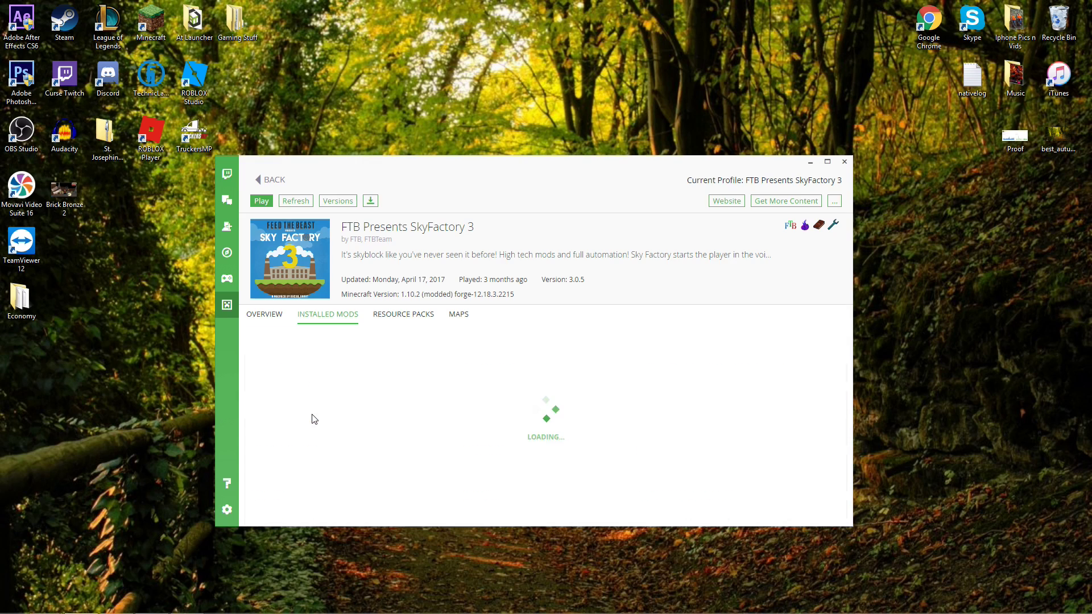
{"action": "left_click", "coordinate": [261, 201]}
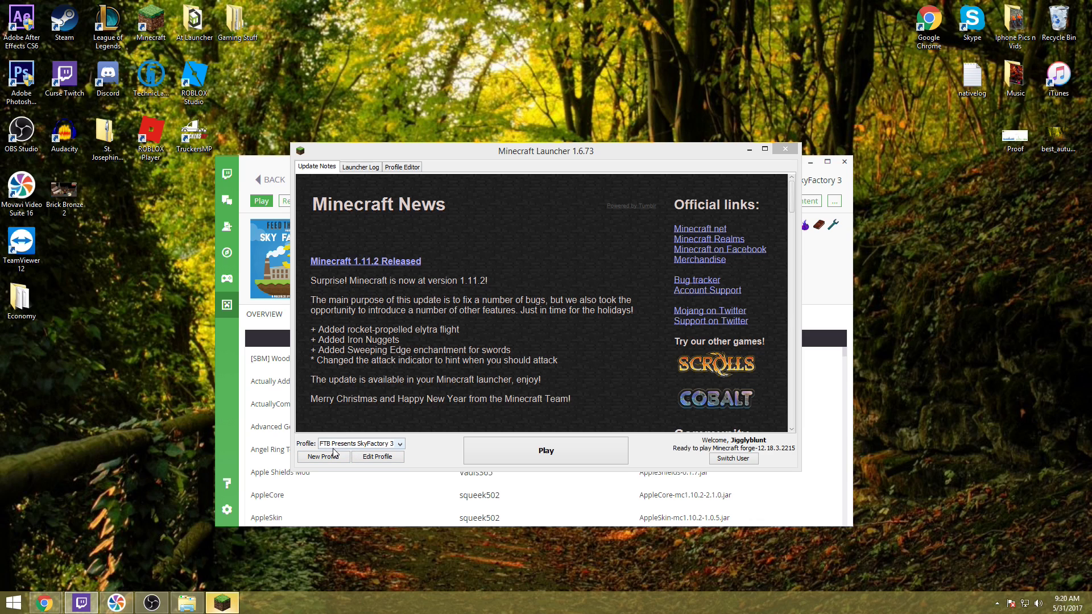
Play the SkyFactory 3 profile in Minecraft Launcher and minimize the Twitch window
{"action": "left_click", "coordinate": [543, 452]}
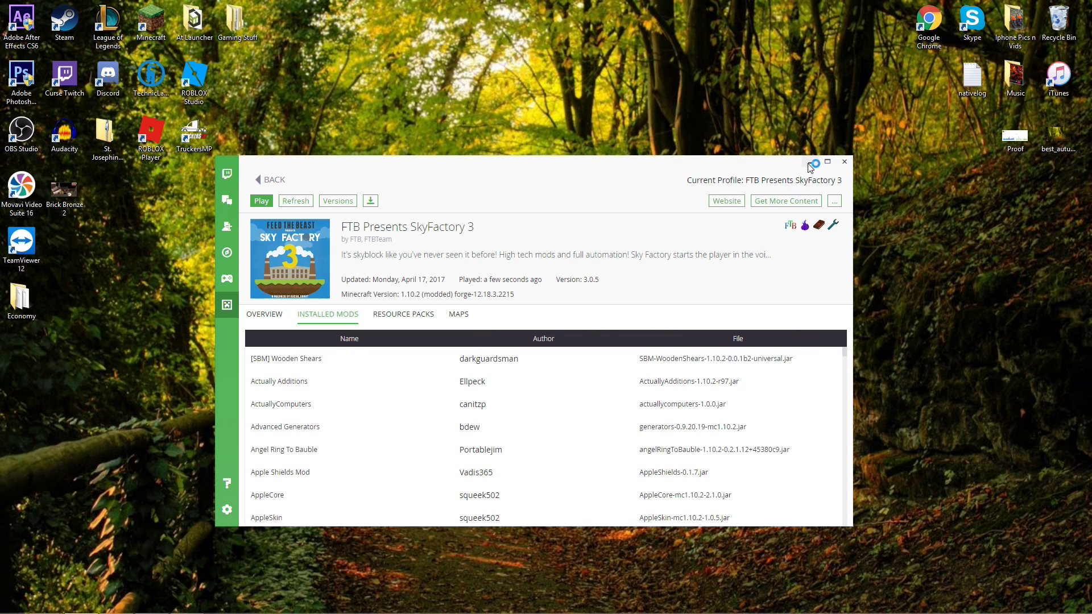
{"action": "left_click", "coordinate": [810, 165]}
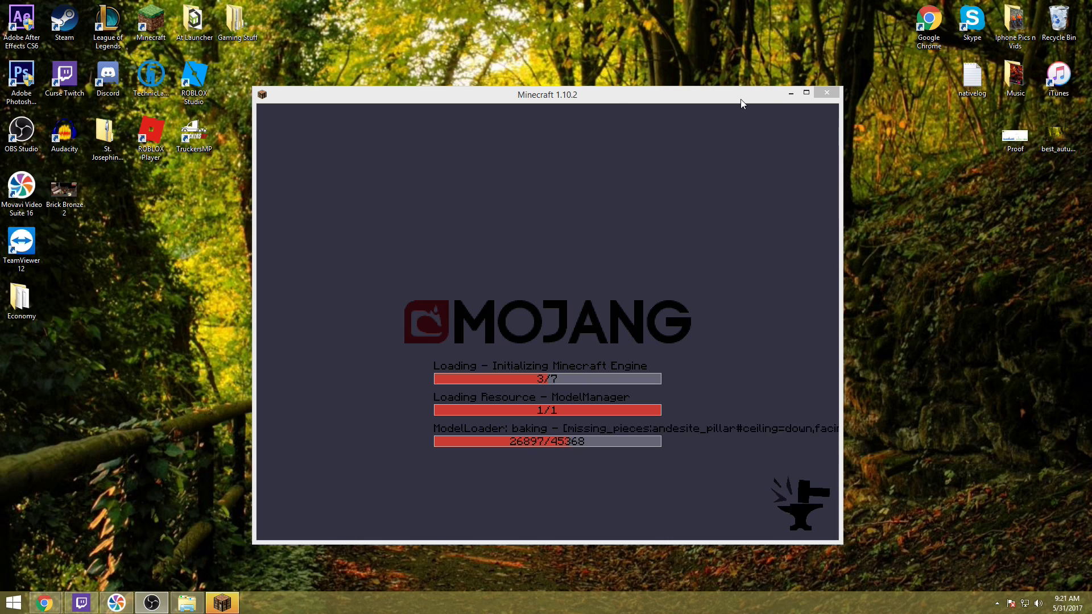
Maximize the Minecraft 1.10.2 window while the modpack finishes loading
{"action": "left_click", "coordinate": [809, 92]}
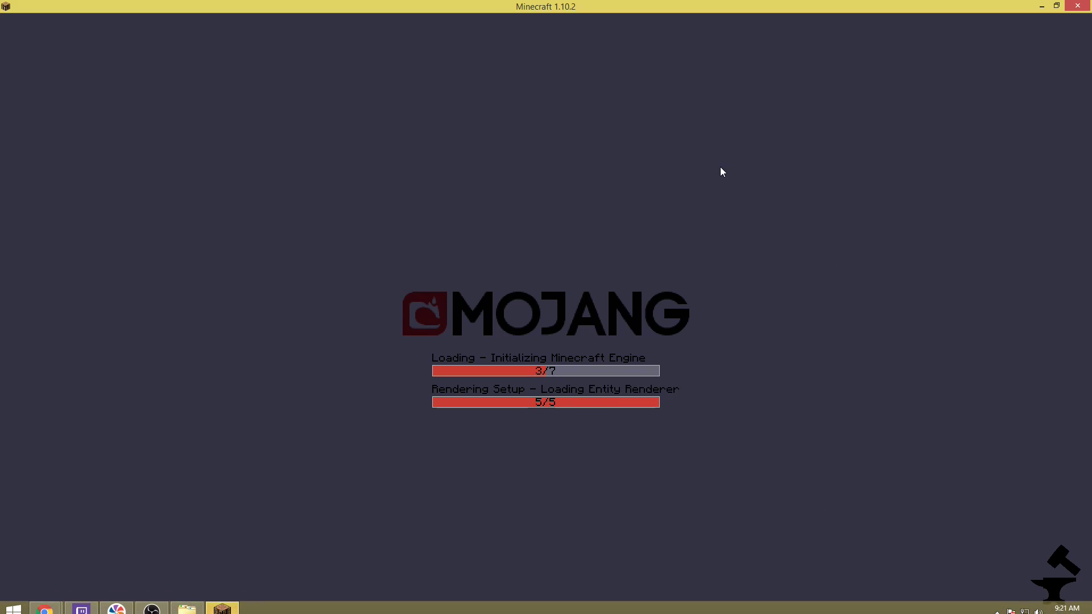